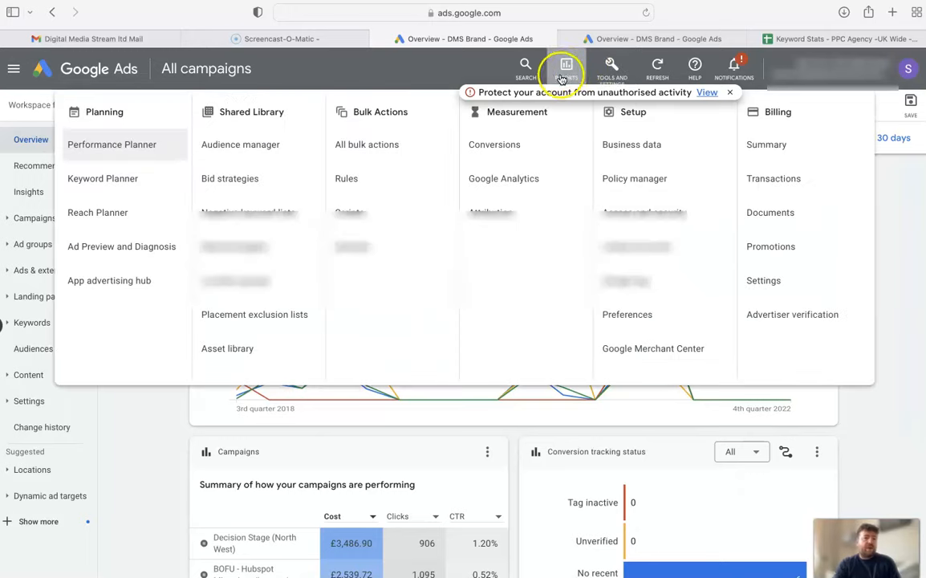
Get keyword ideas for "ppc agency" in Keyword Planner and open the download format options
click(128, 178)
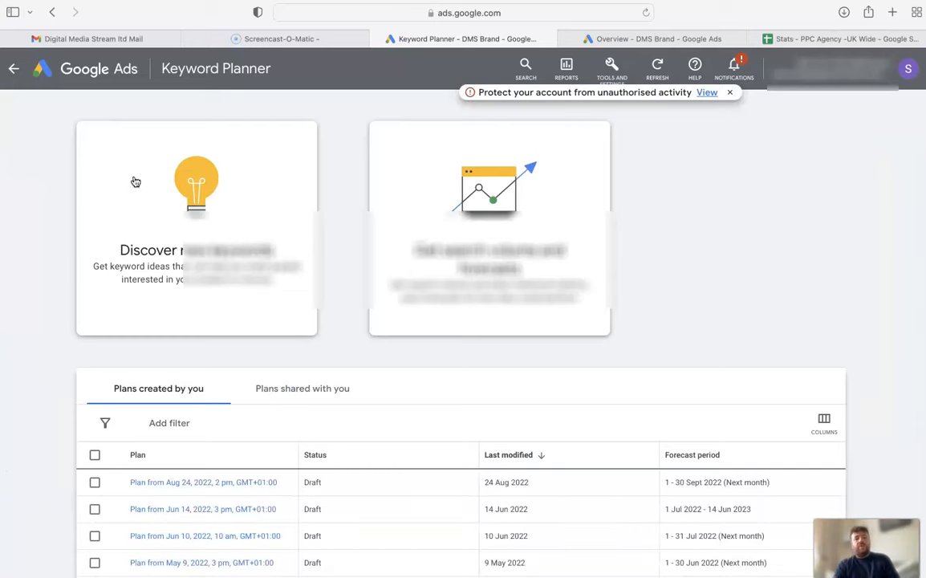
click(208, 211)
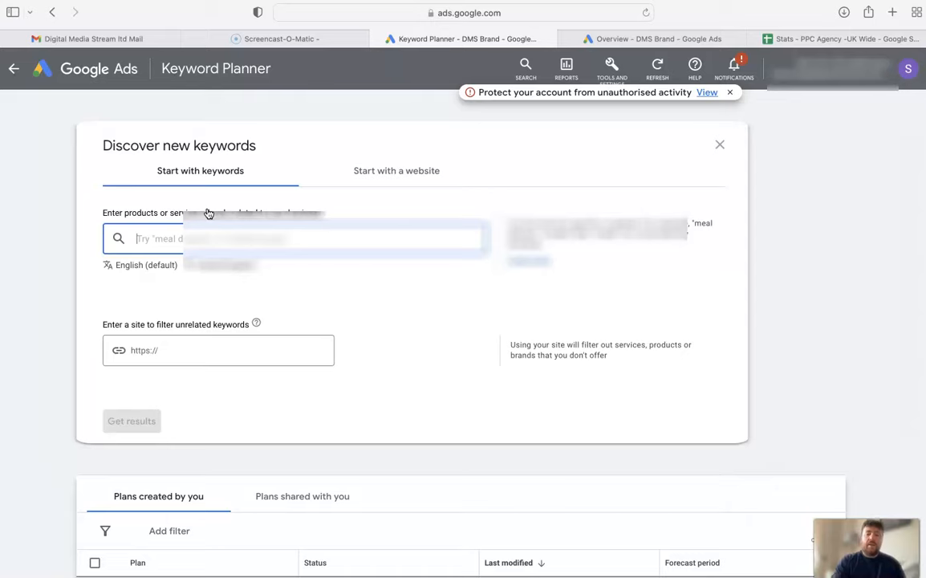
text(ppc )
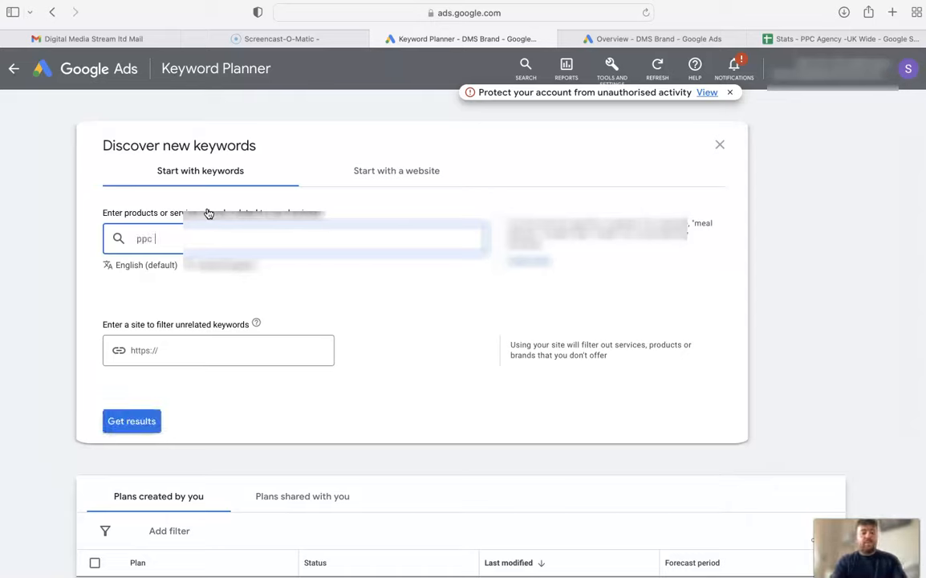
text(agency)
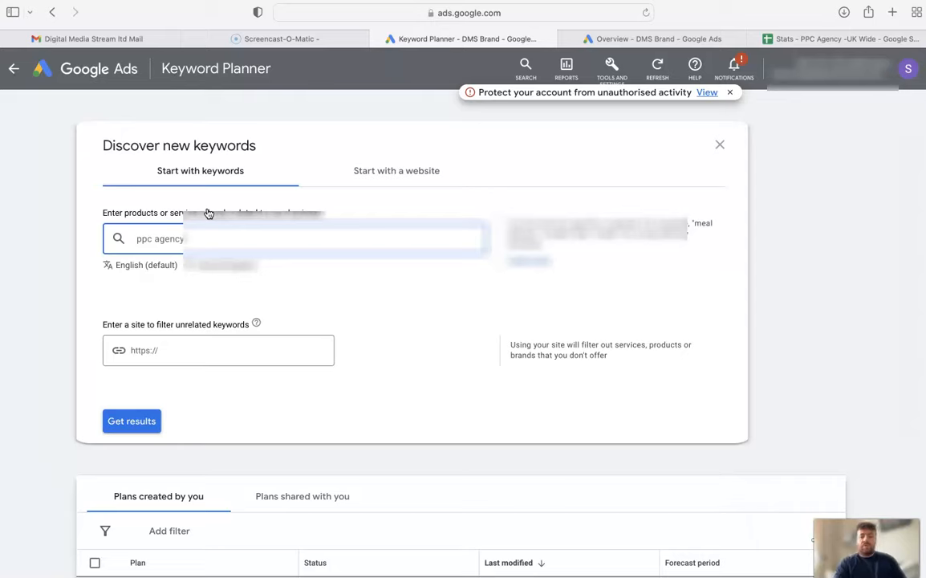
key(Return)
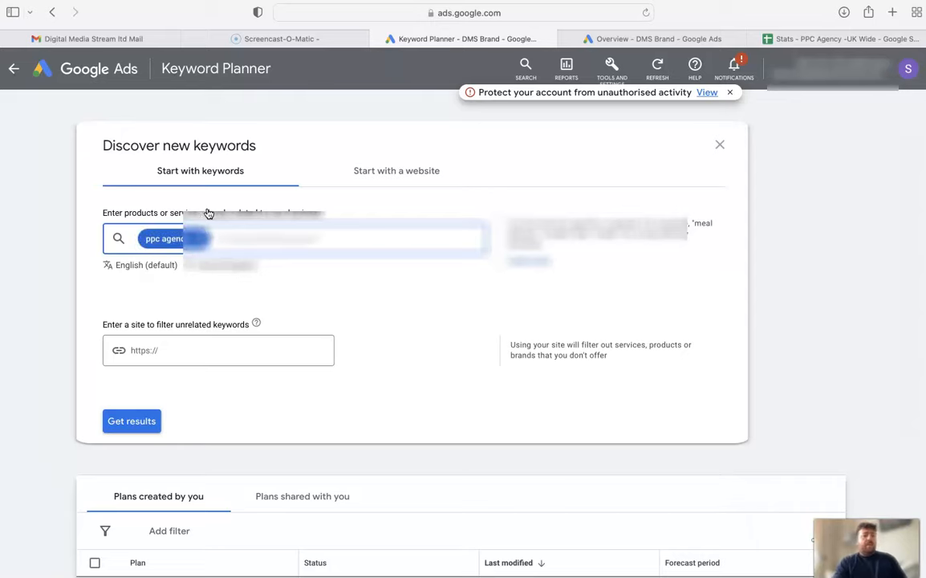
click(129, 419)
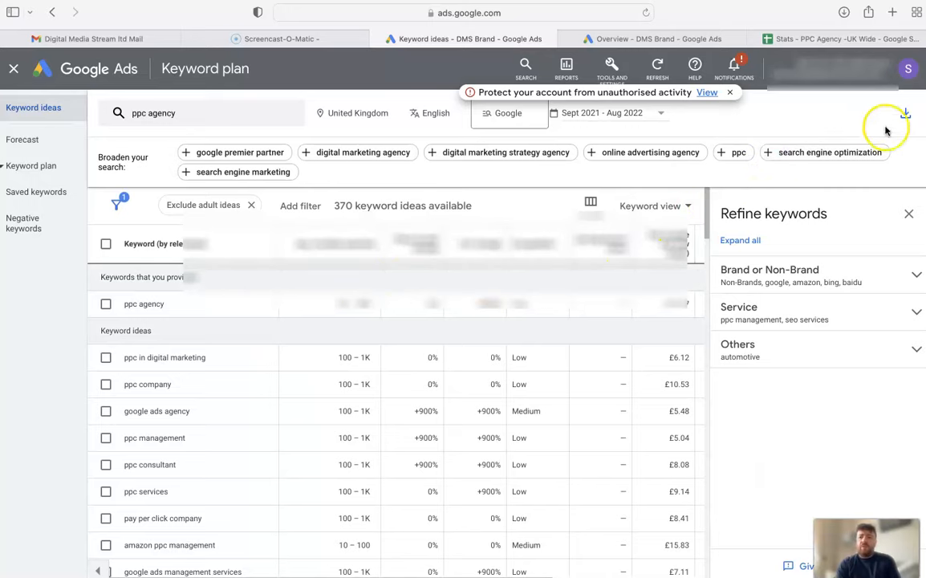
click(906, 114)
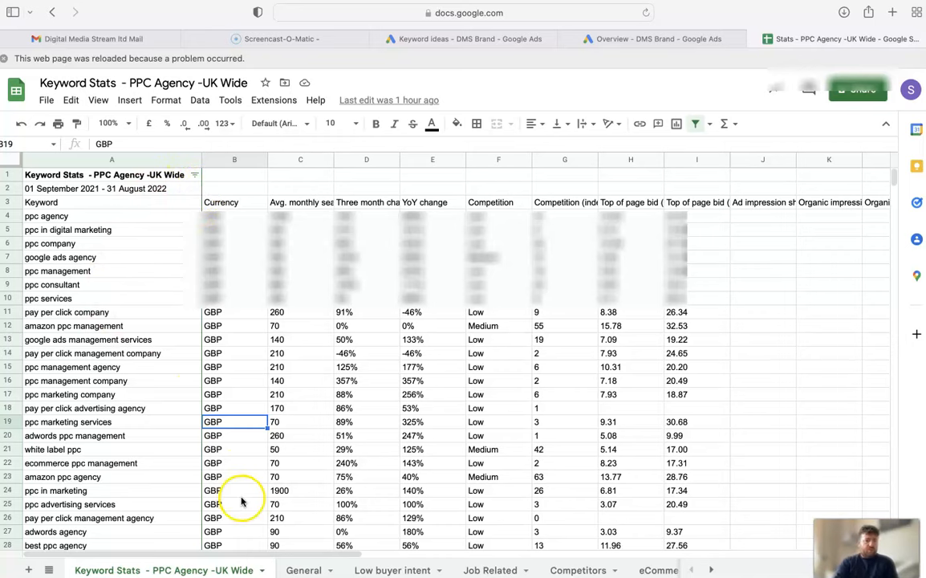
Switch to the Keyword Stats spreadsheet in Google Sheets and review the Low buyer intent, Job Related, eCommerce and Amazon keyword sheets
click(395, 567)
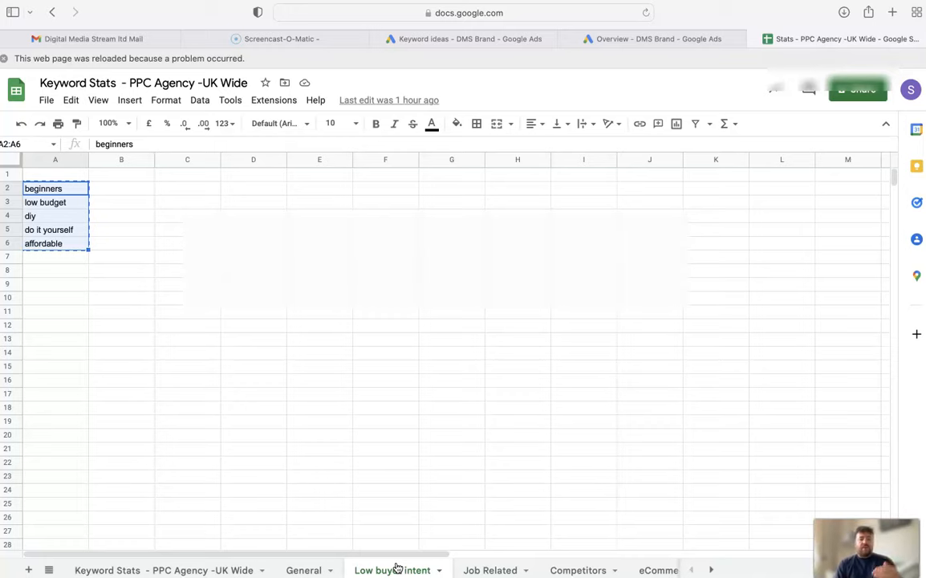
click(476, 569)
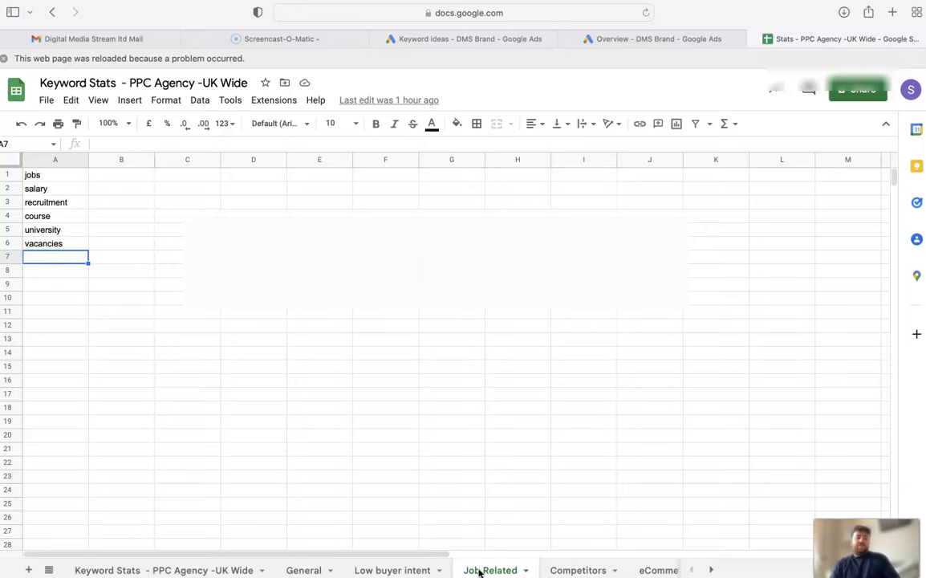
click(655, 570)
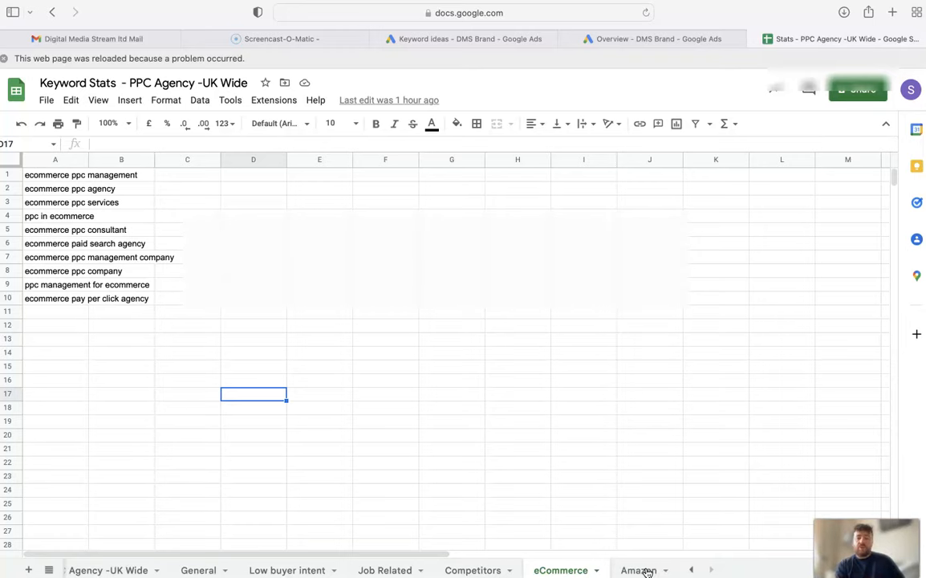
click(638, 570)
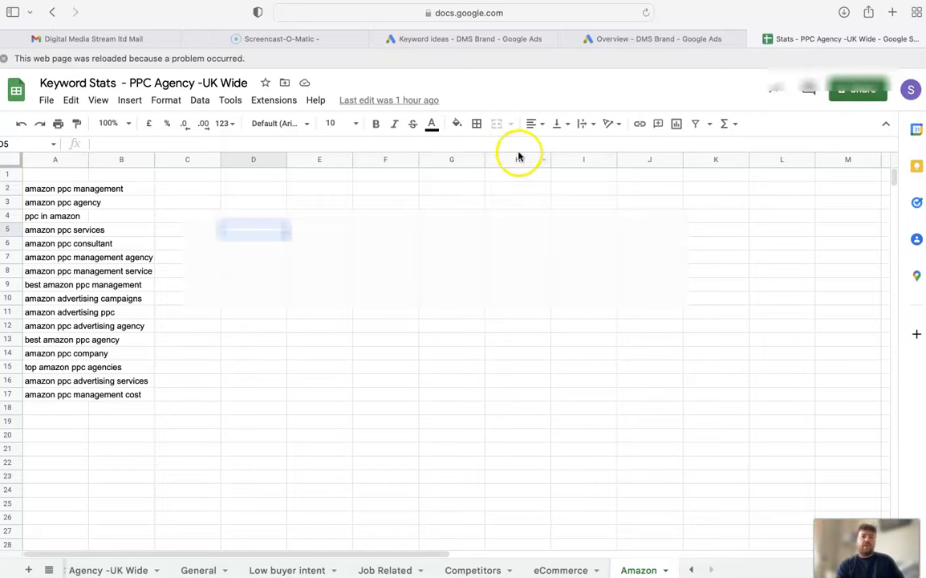
Switch back to Google Ads and start a new negative keyword list in the shared library
click(450, 39)
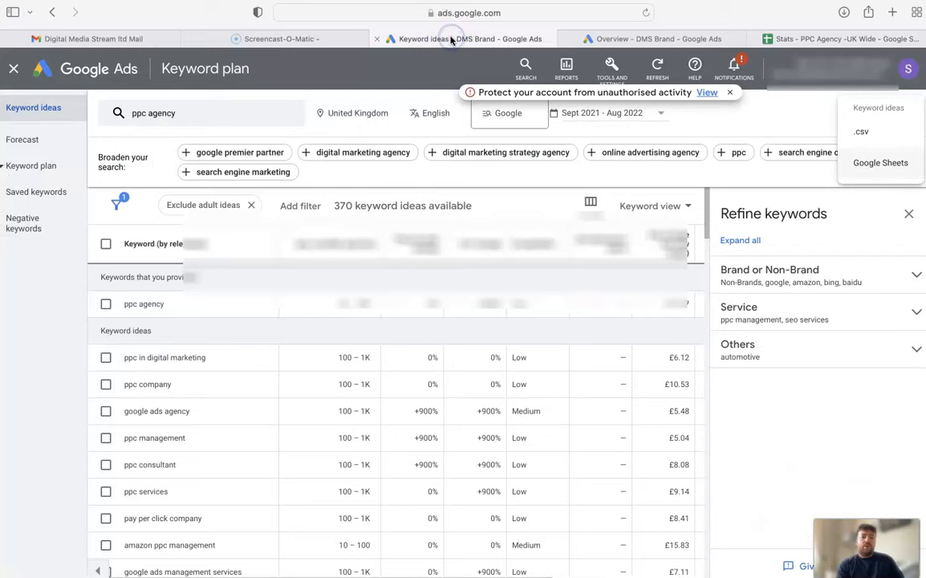
click(611, 68)
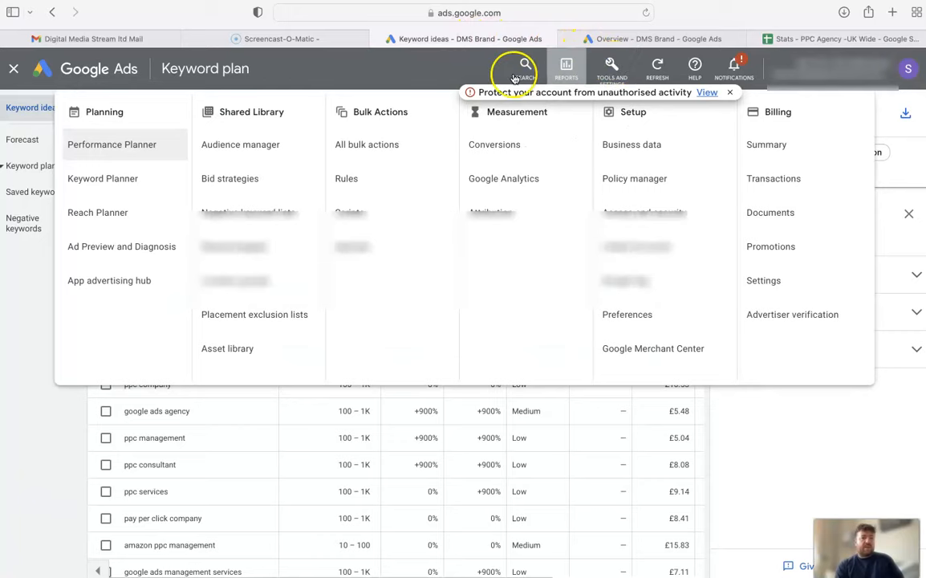
click(258, 209)
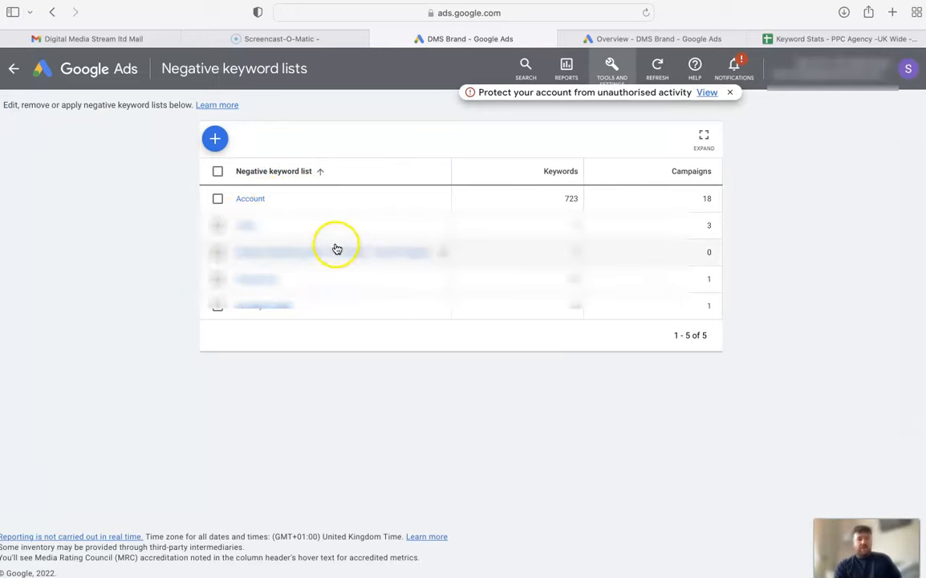
click(216, 142)
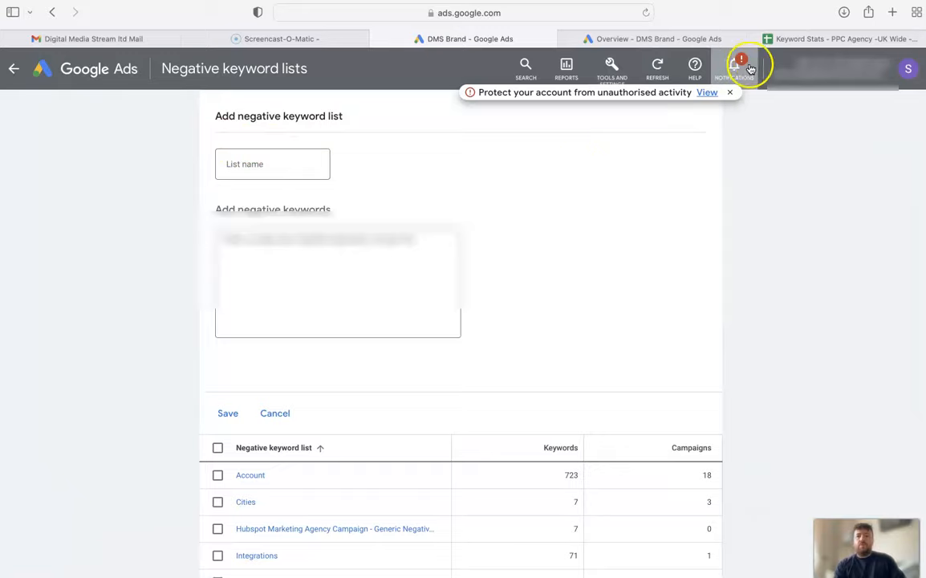
Copy the keywords in A2:A17 of the spreadsheet's Amazon sheet and paste them into the new Google Ads negative keyword list
click(793, 37)
drag(56, 187, 48, 397)
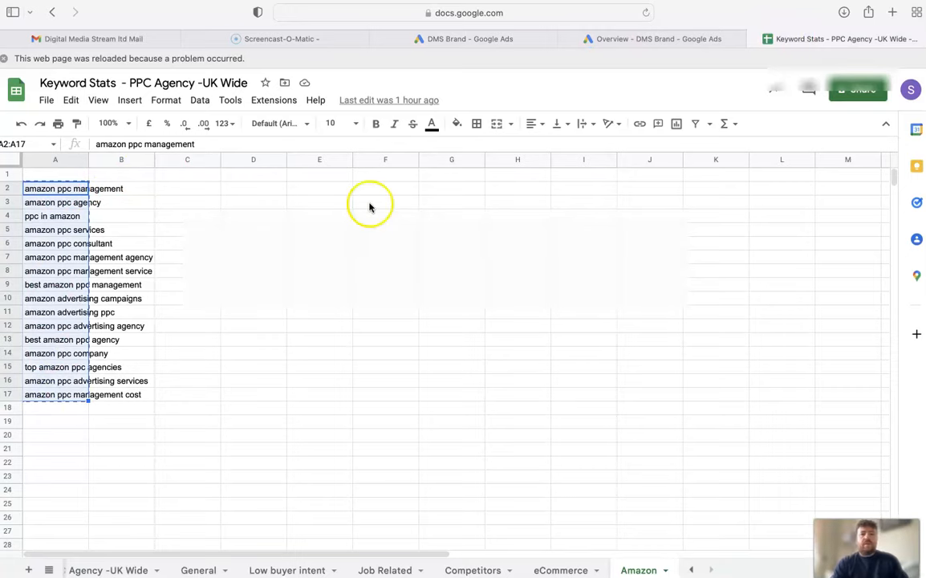
click(493, 40)
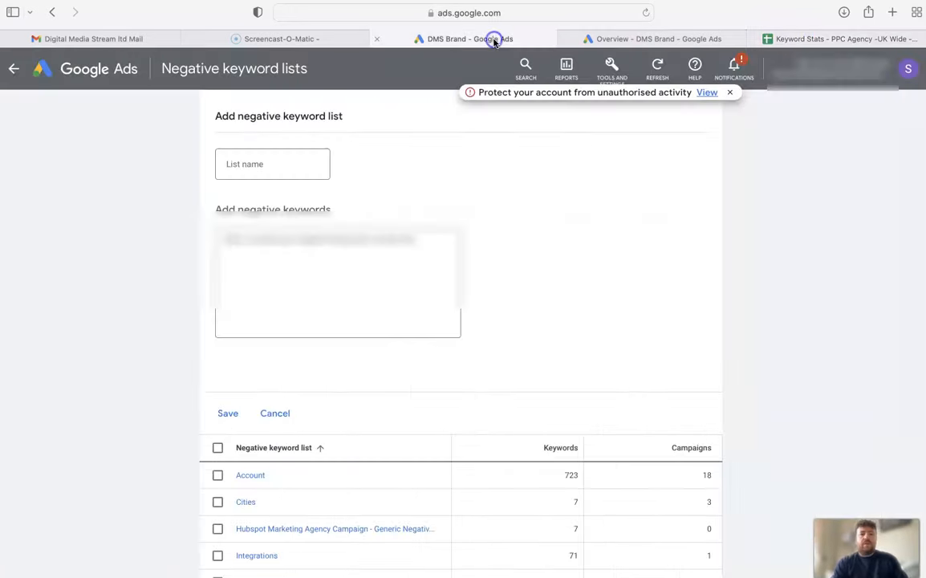
click(285, 249)
key(super+v)
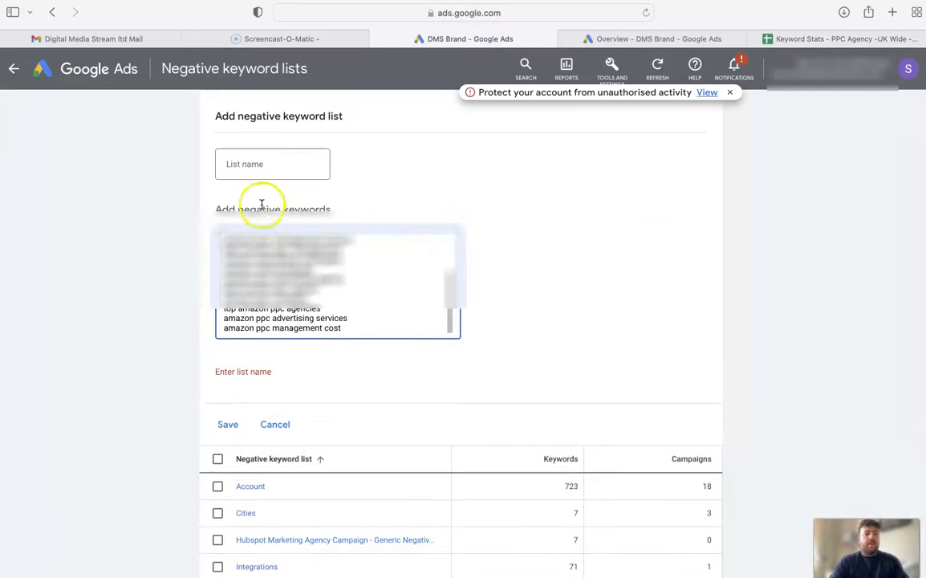
Name the new negative keyword list Amazon and save it
click(243, 156)
text(A)
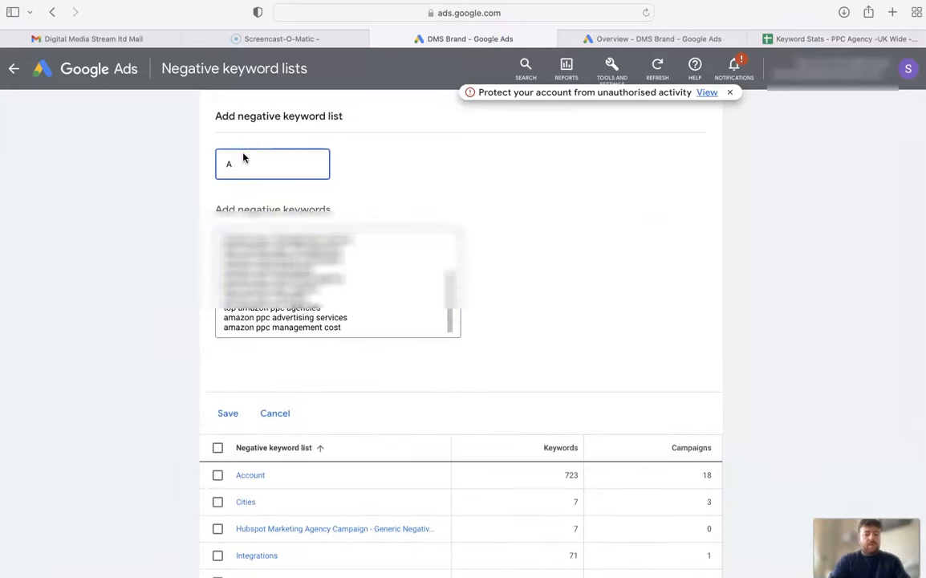
text(mazon)
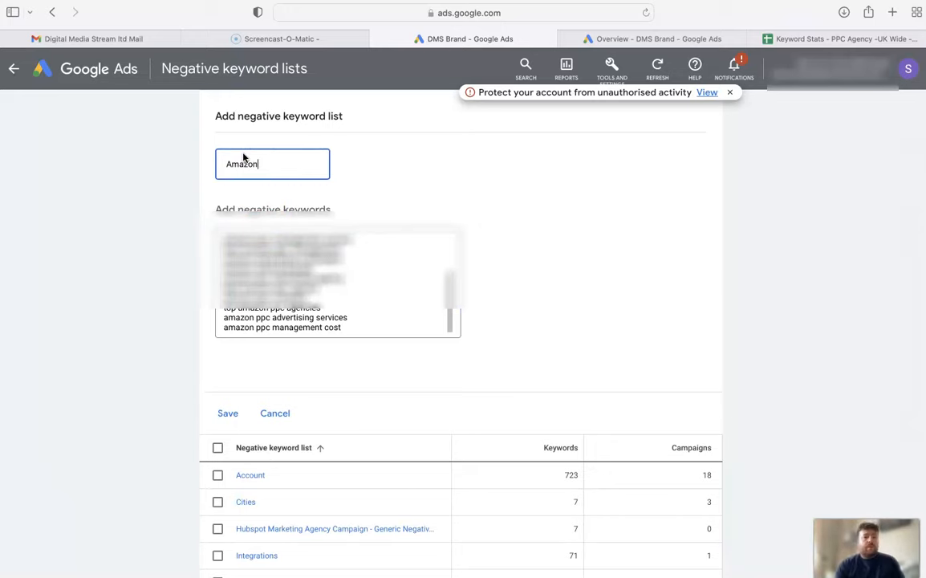
click(228, 413)
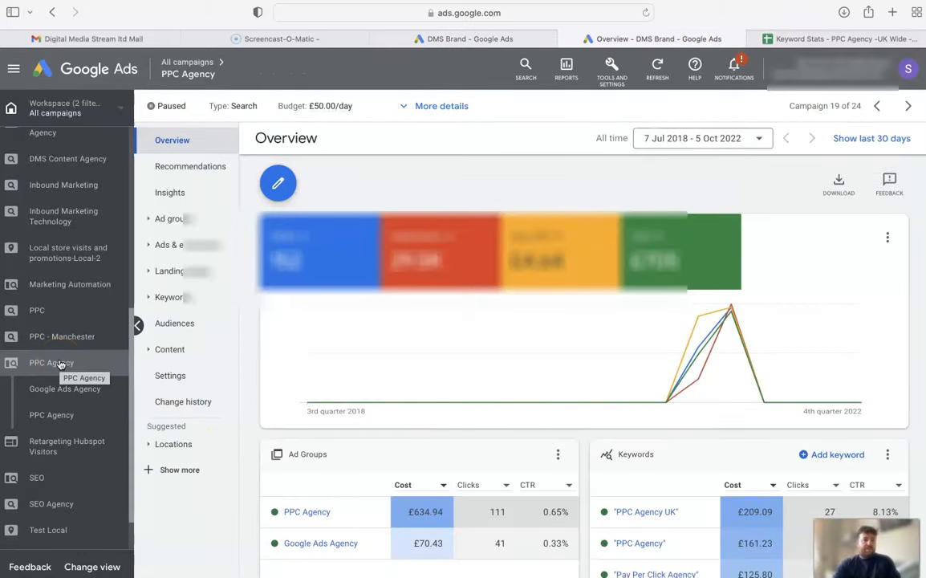
Apply the existing Amazon negative keyword list to the PPC Agency campaign's negative keywords and save
click(174, 298)
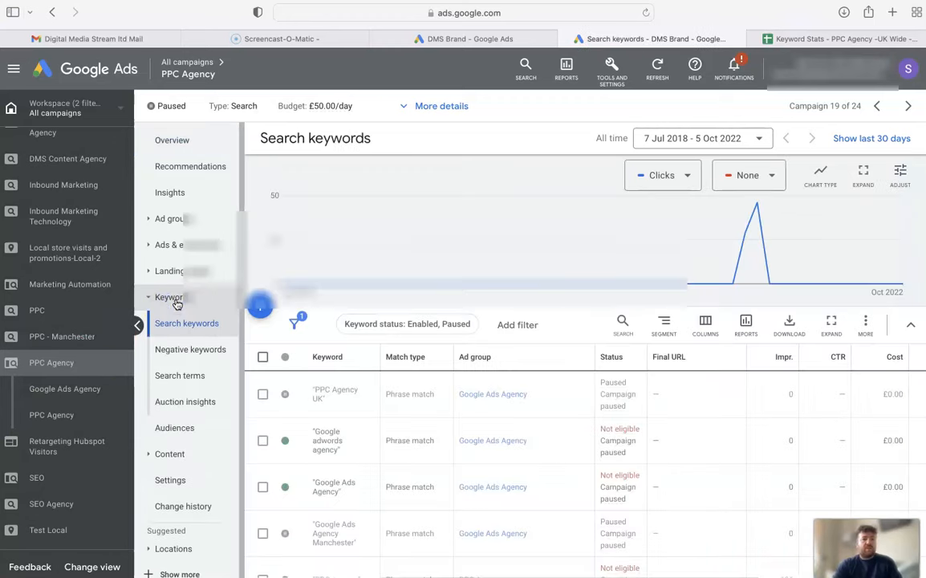
click(193, 351)
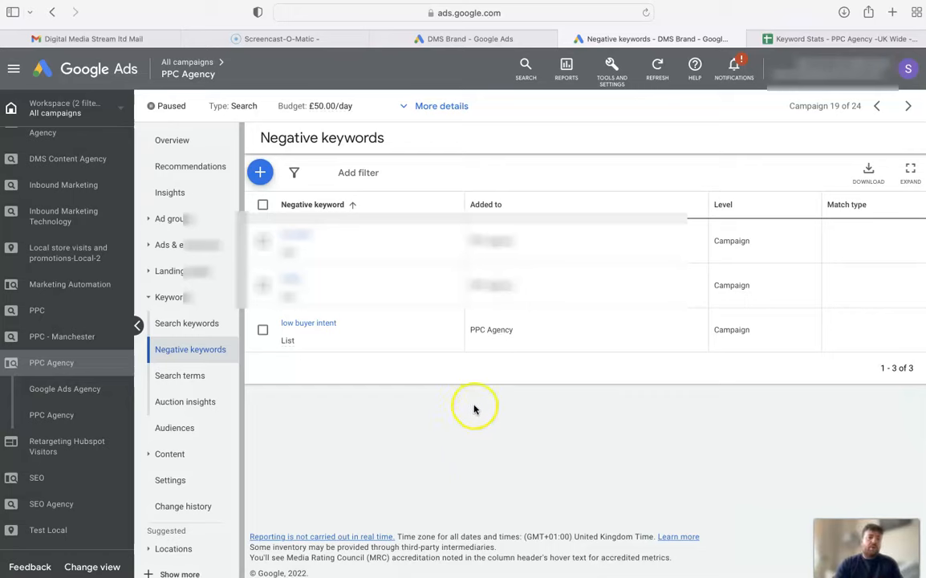
click(261, 174)
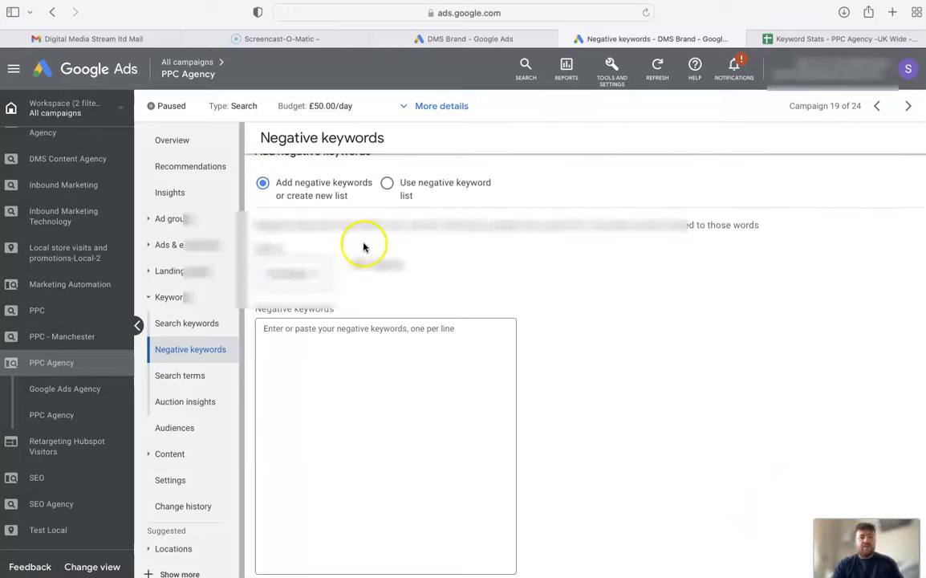
click(387, 185)
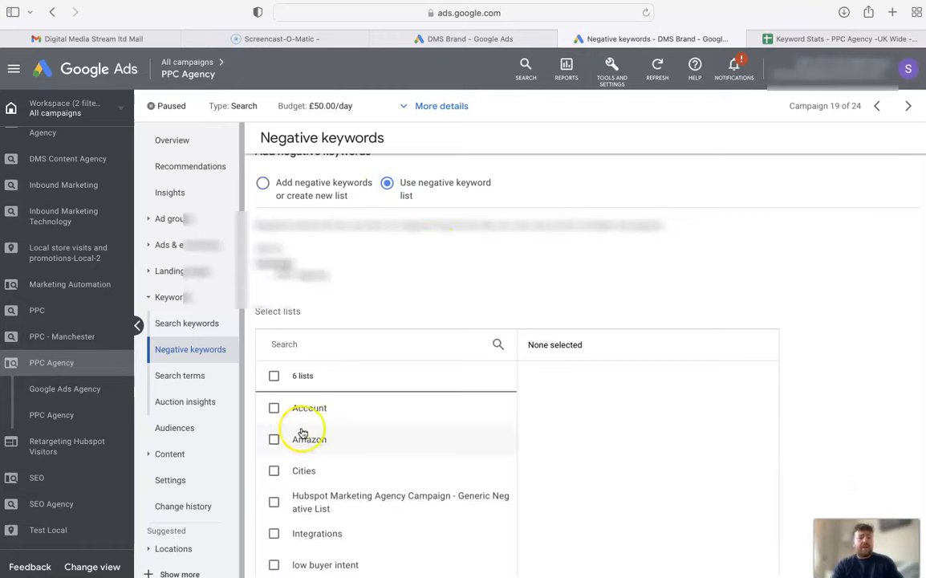
click(274, 439)
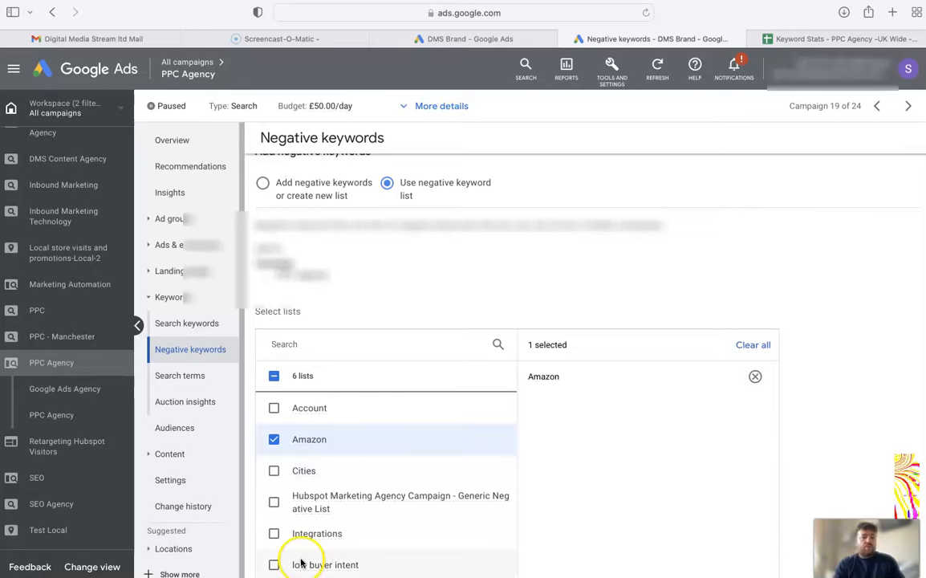
click(729, 332)
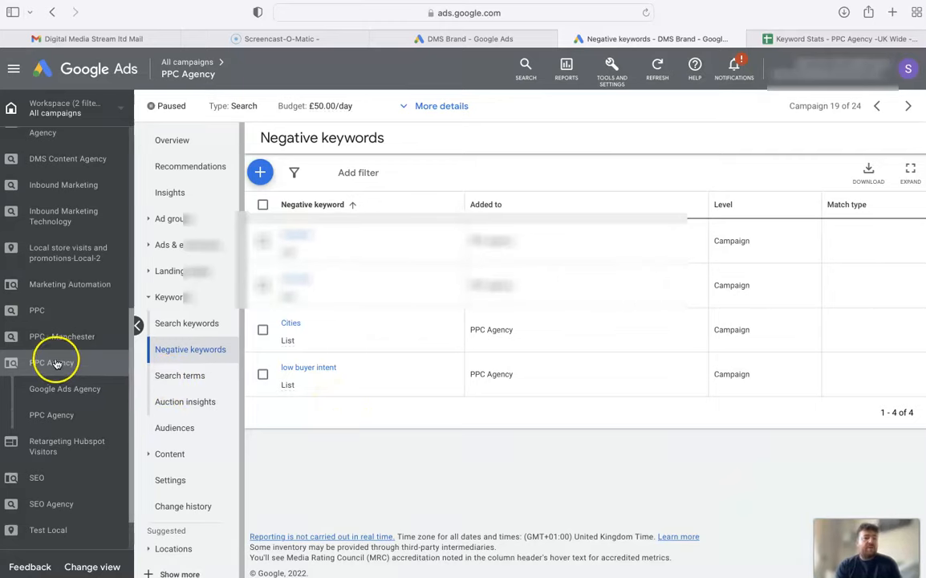
Open the search terms report of the PPC Agency campaign
click(172, 376)
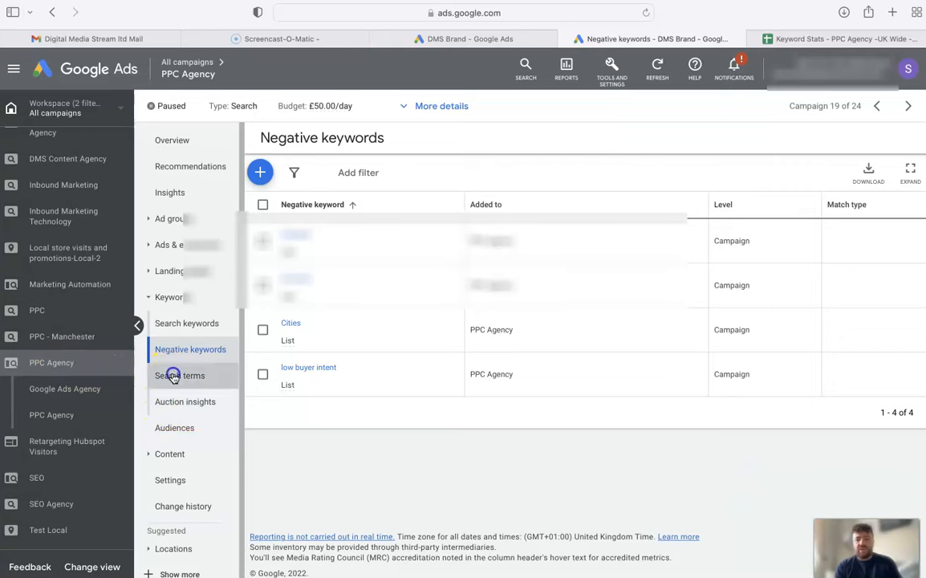